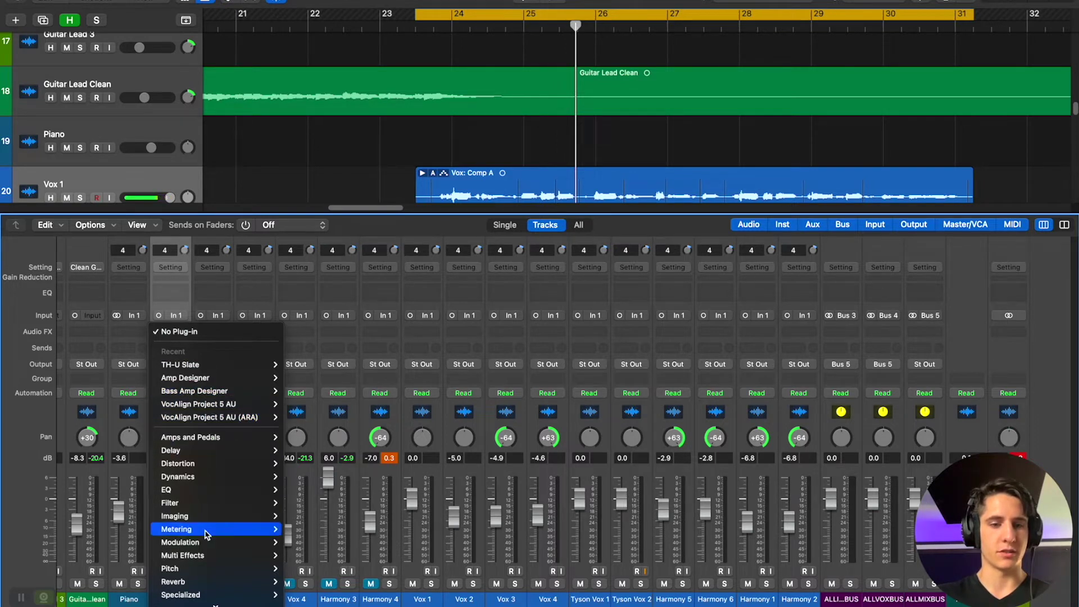
- Insert Melodyne (ARA) on the Vox 1 track and transfer its vocal comp into the editor
click(458, 208)
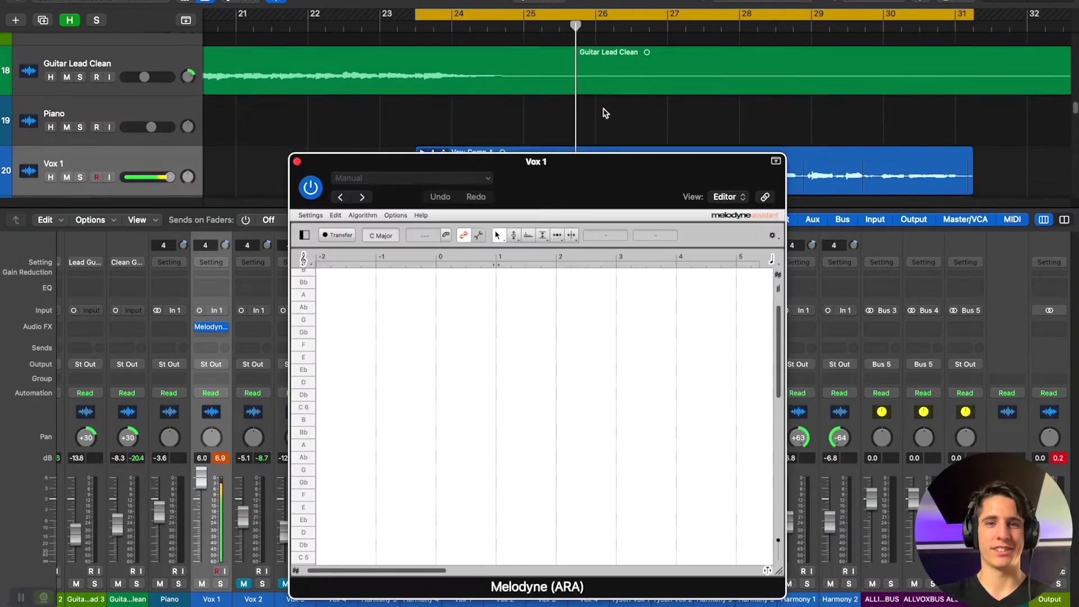
scroll(604, 113, down, 4)
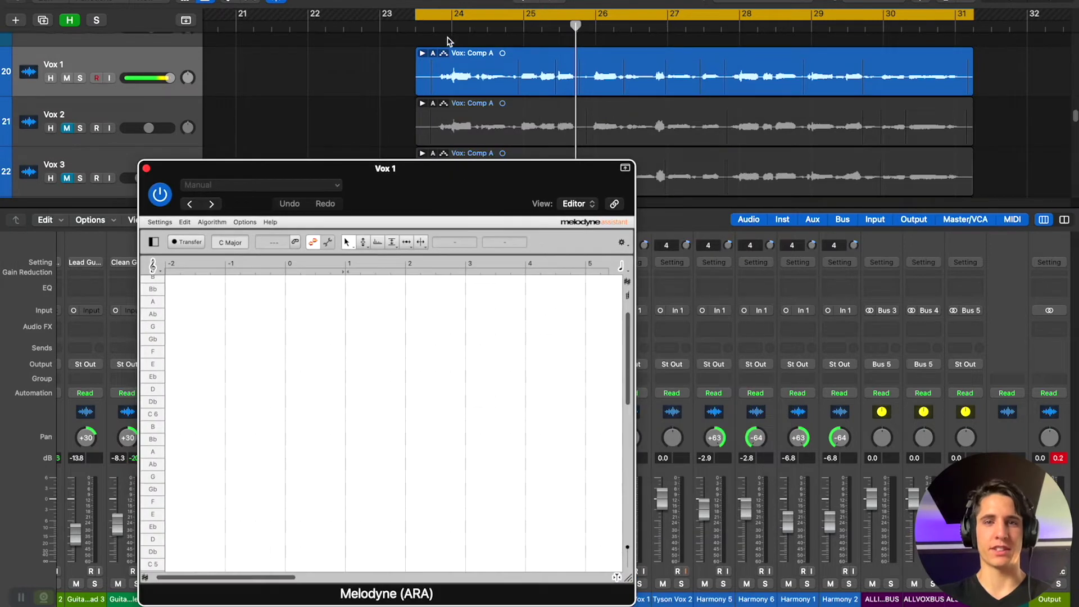
click(191, 242)
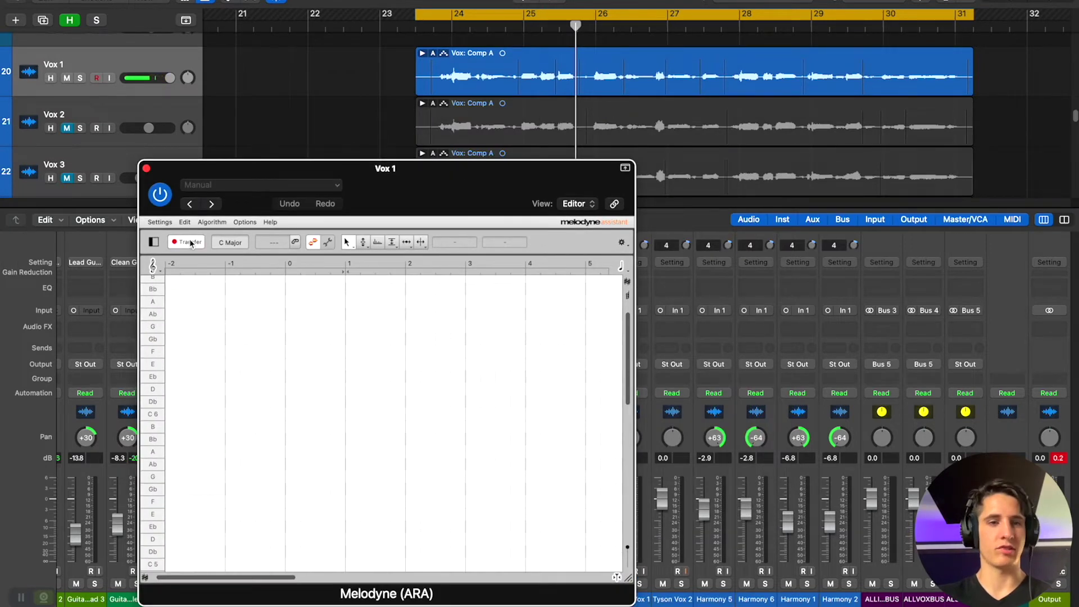
drag(465, 193, 471, 181)
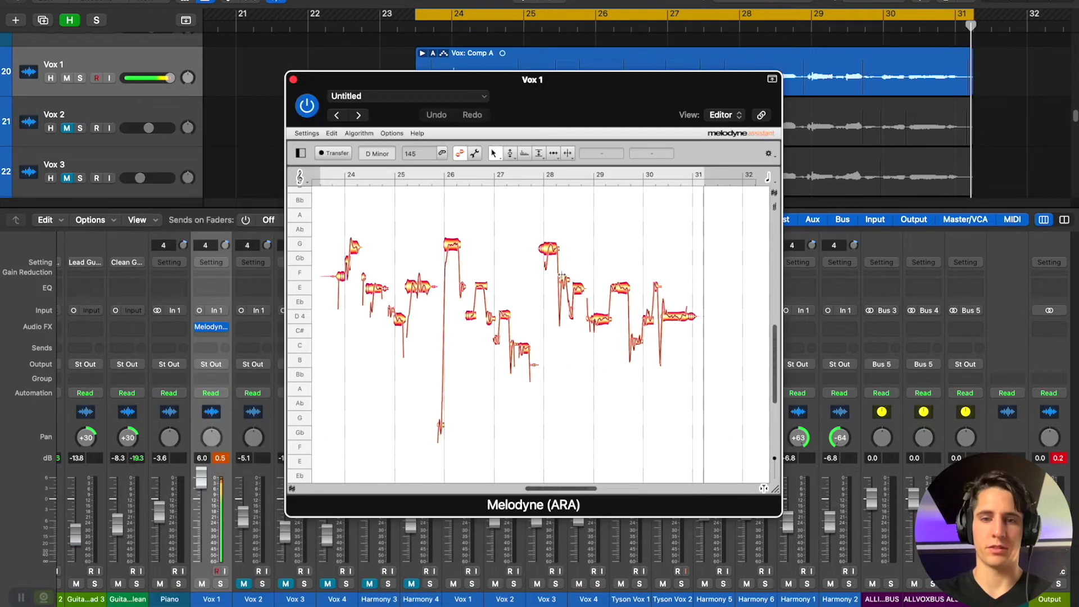
drag(510, 155, 677, 102)
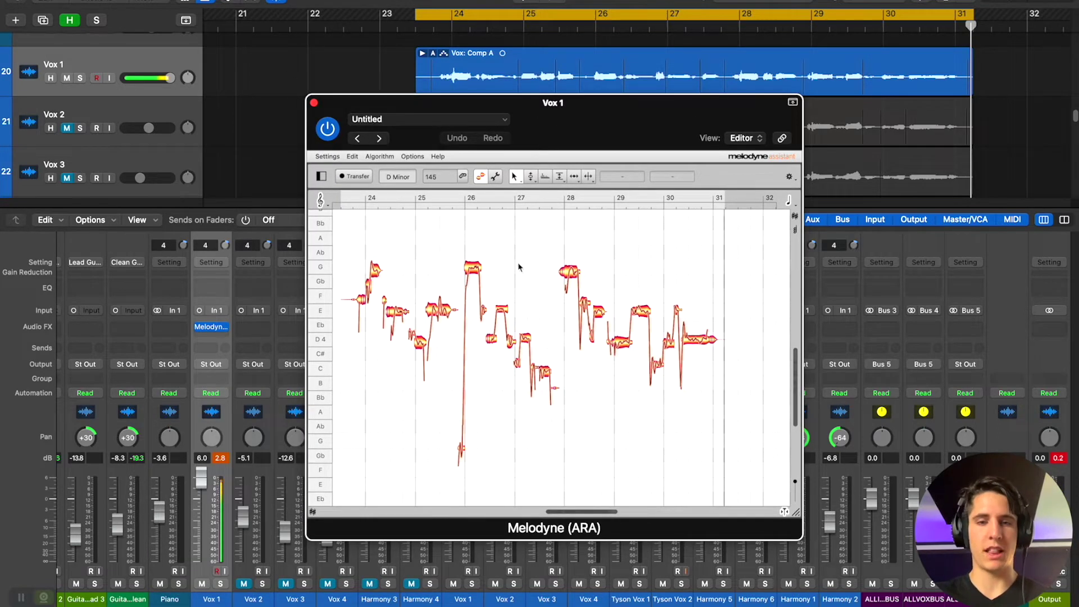
drag(558, 113, 552, 150)
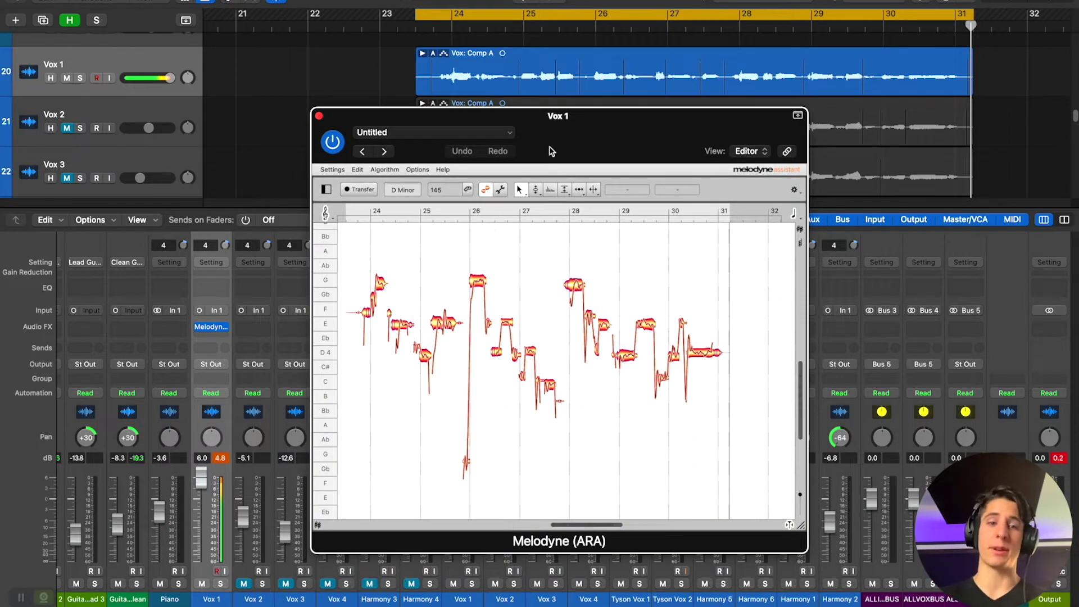
drag(570, 151, 578, 150)
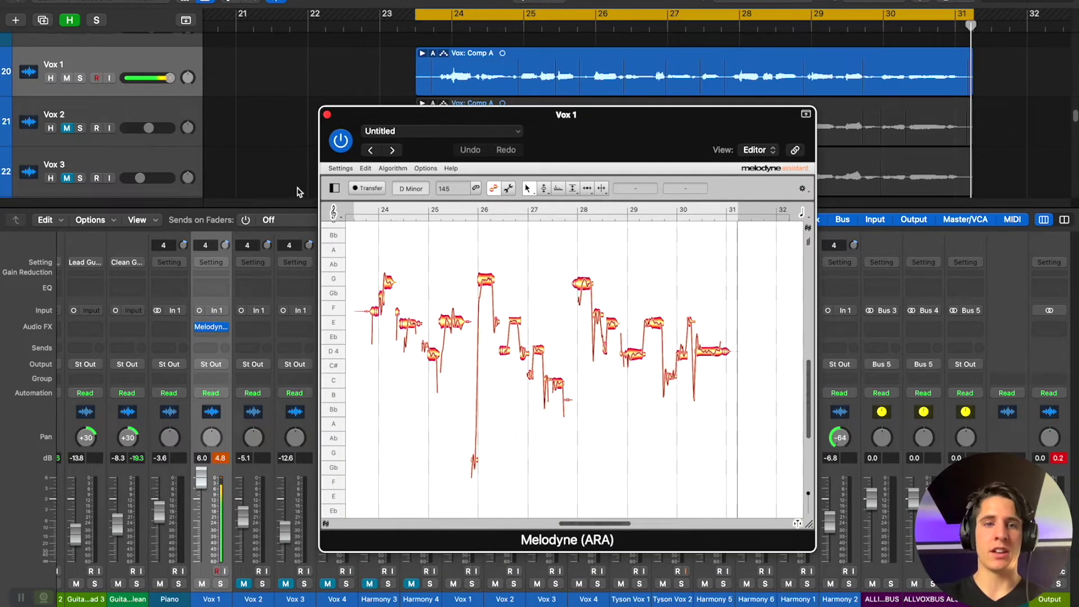
- Apply the Correct Pitch macro to the Vox 1 vocal with Pitch Center at 85% and Pitch Drift at 83%
click(365, 169)
mouse_move(406, 245)
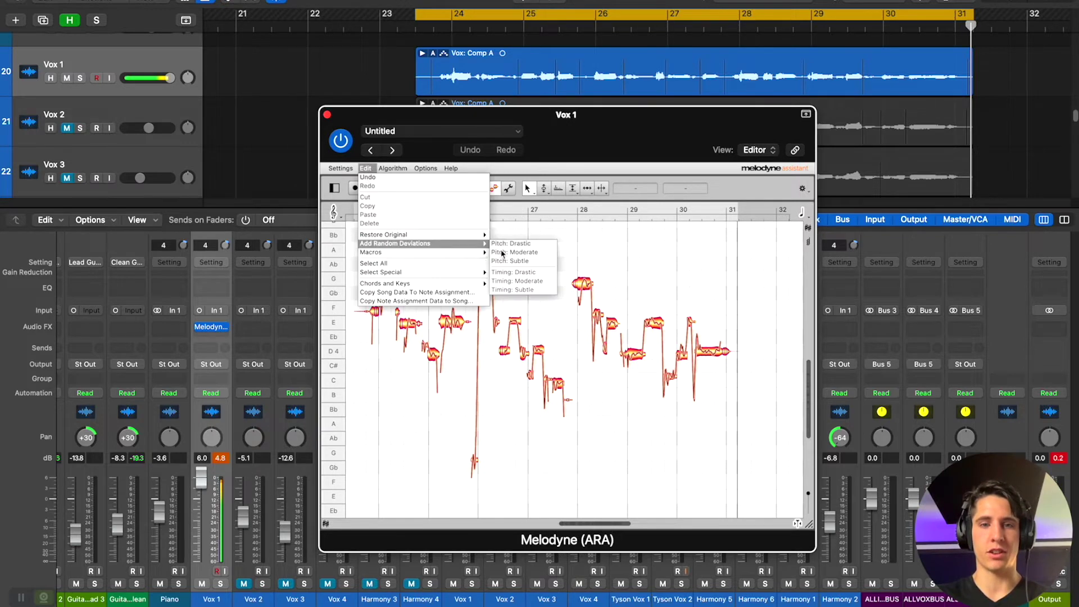
click(517, 252)
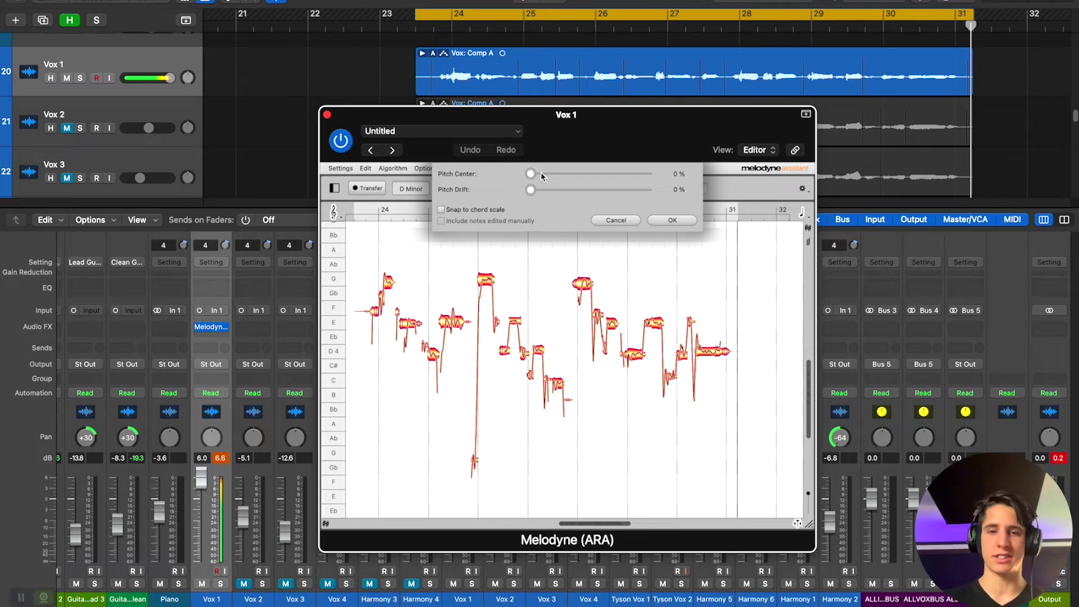
drag(528, 176, 627, 168)
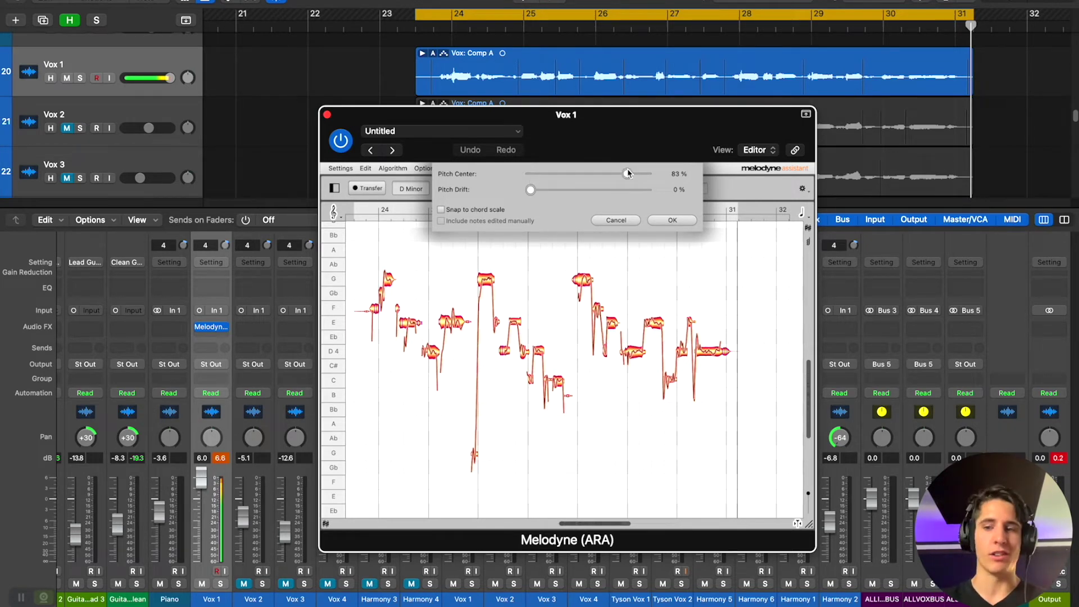
drag(629, 177, 604, 152)
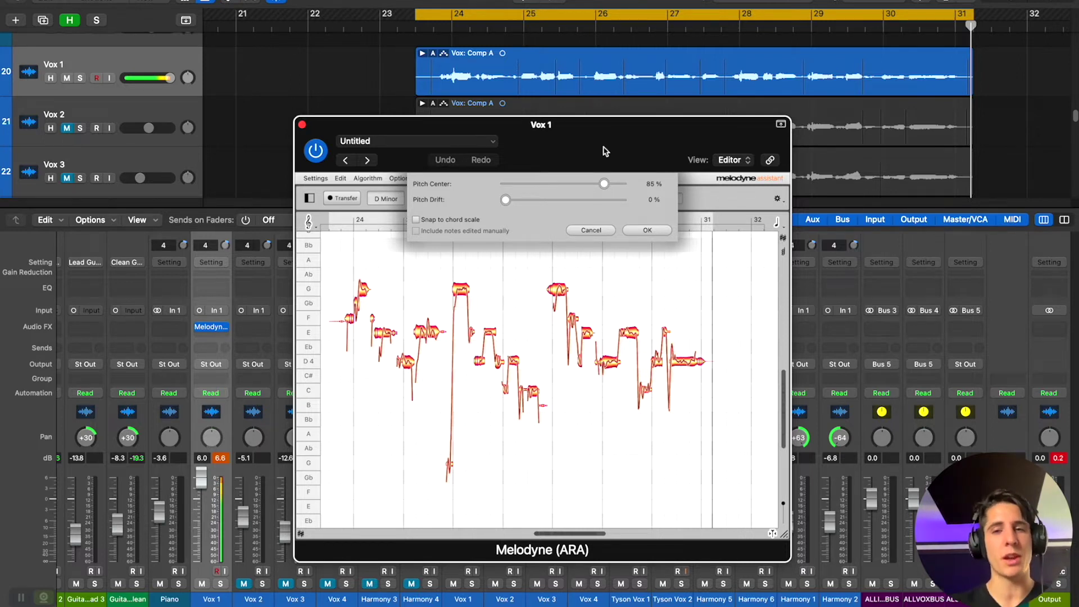
drag(505, 199, 601, 199)
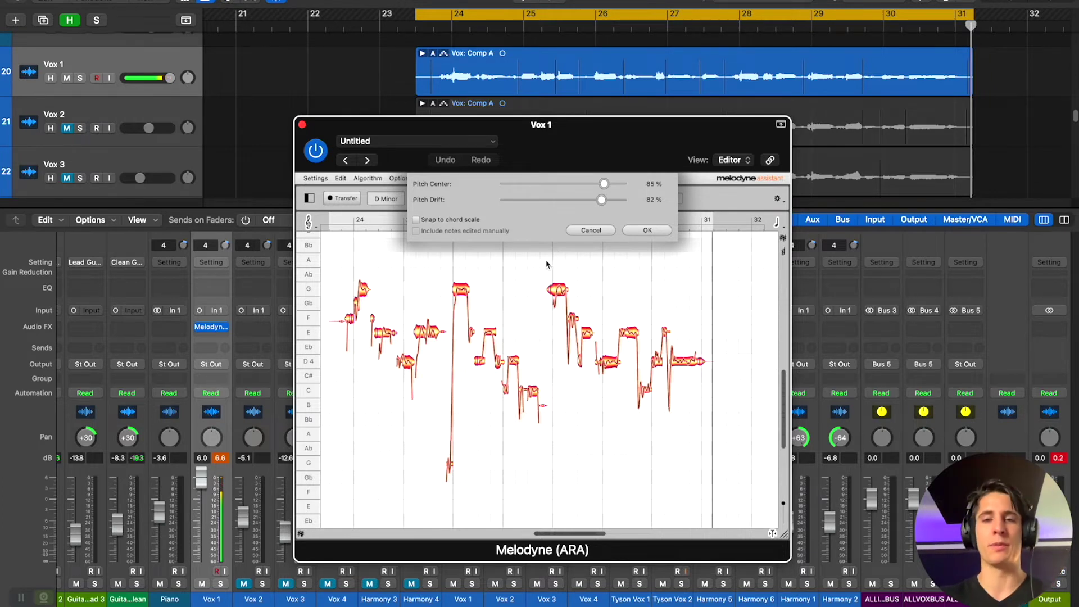
drag(601, 200, 605, 202)
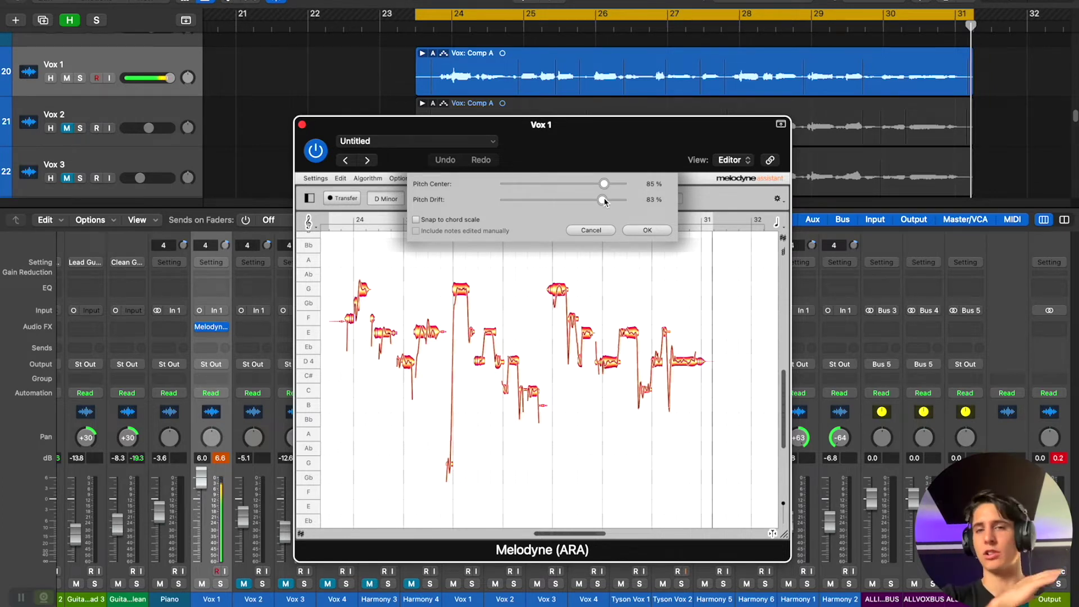
click(647, 230)
- Play back the corrected vocal and fine-tune the short F4 note at bar 24 to +23 cents
drag(621, 149, 569, 140)
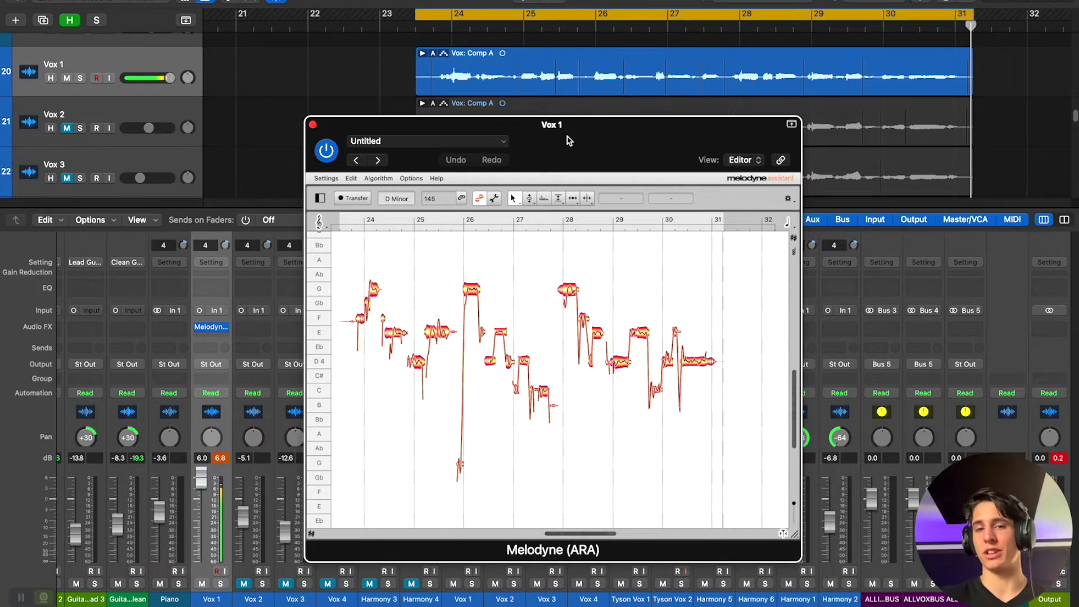
drag(568, 138, 586, 88)
key(space)
click(376, 274)
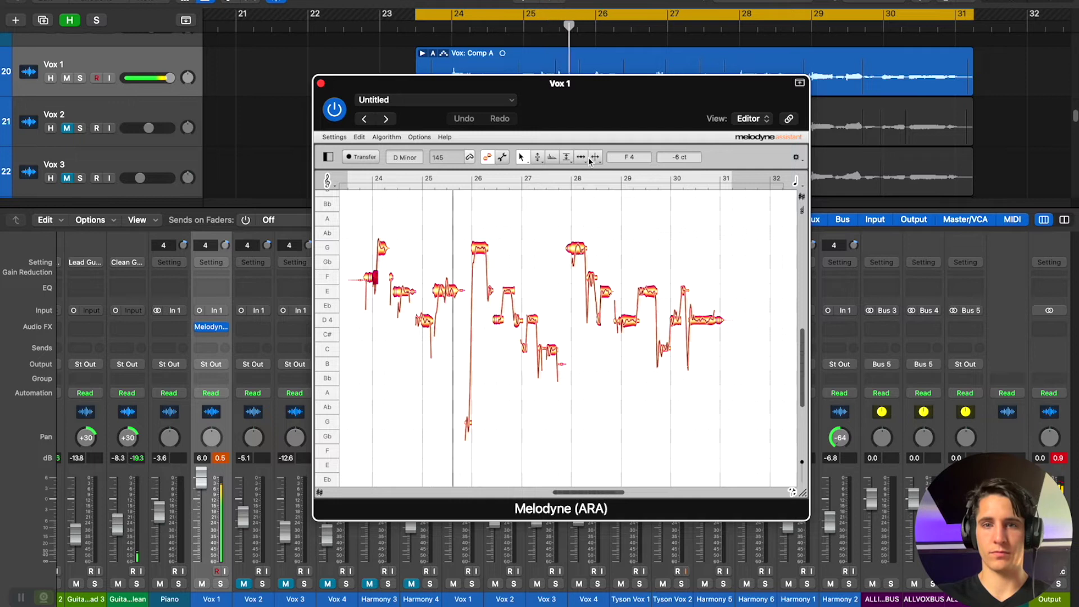
drag(682, 164, 546, 238)
key(space)
key(space)
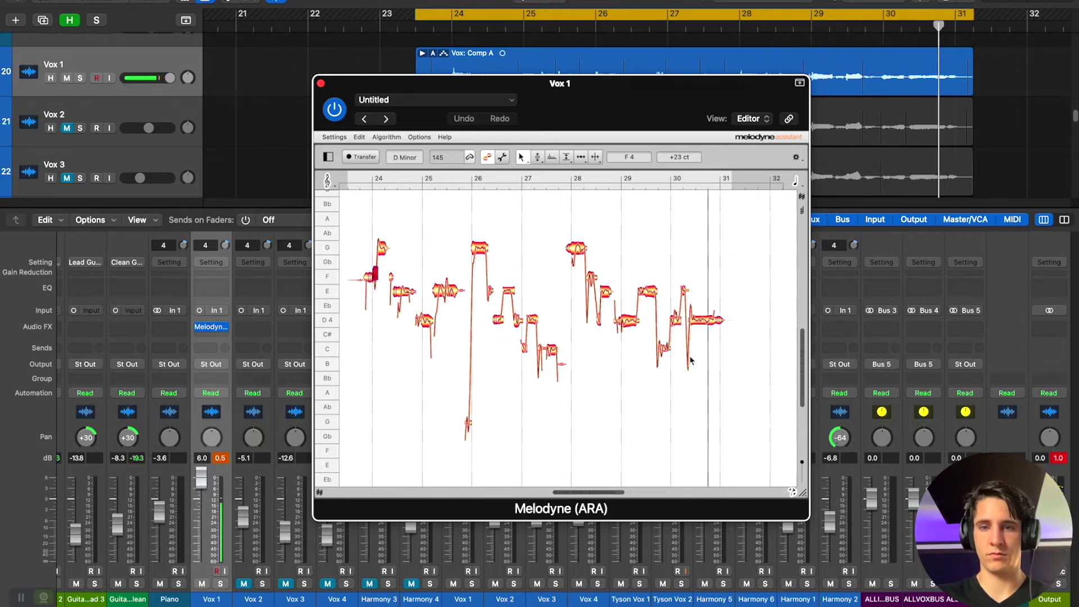
- Adjust the pitch variation of the final sustained D4 note to -89.5%
click(537, 186)
drag(702, 319, 710, 386)
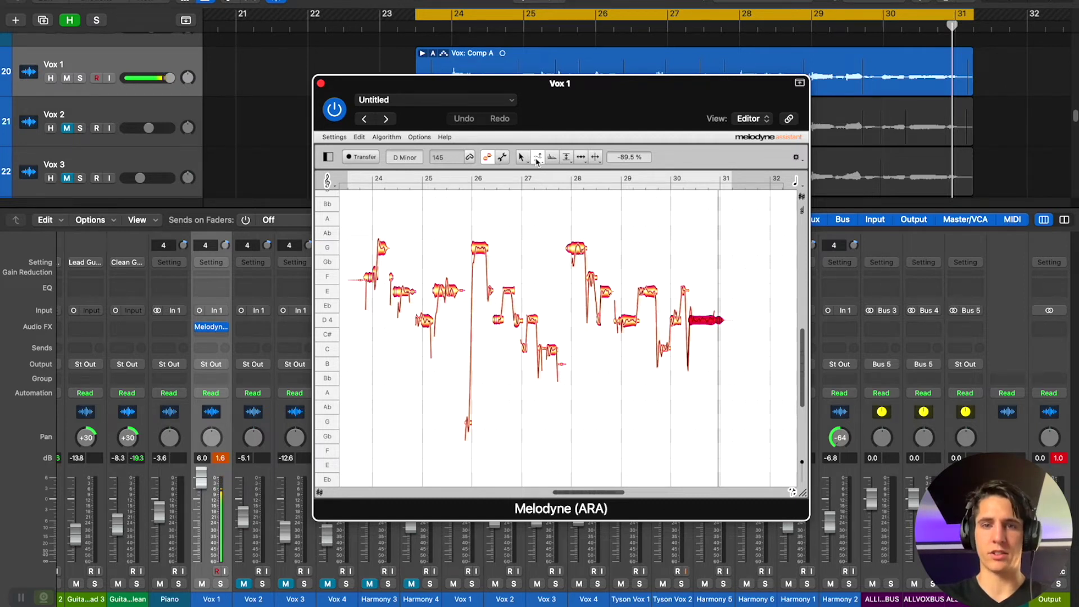
click(545, 264)
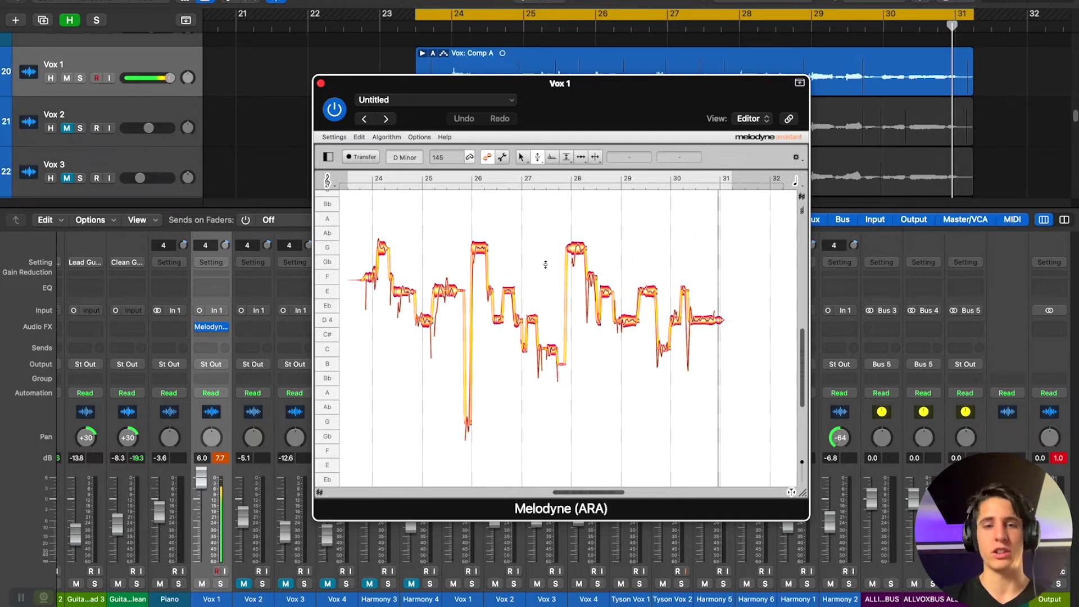
- Split the G note at bar 28, move its first part down to F4 and close the editor after playback
click(594, 159)
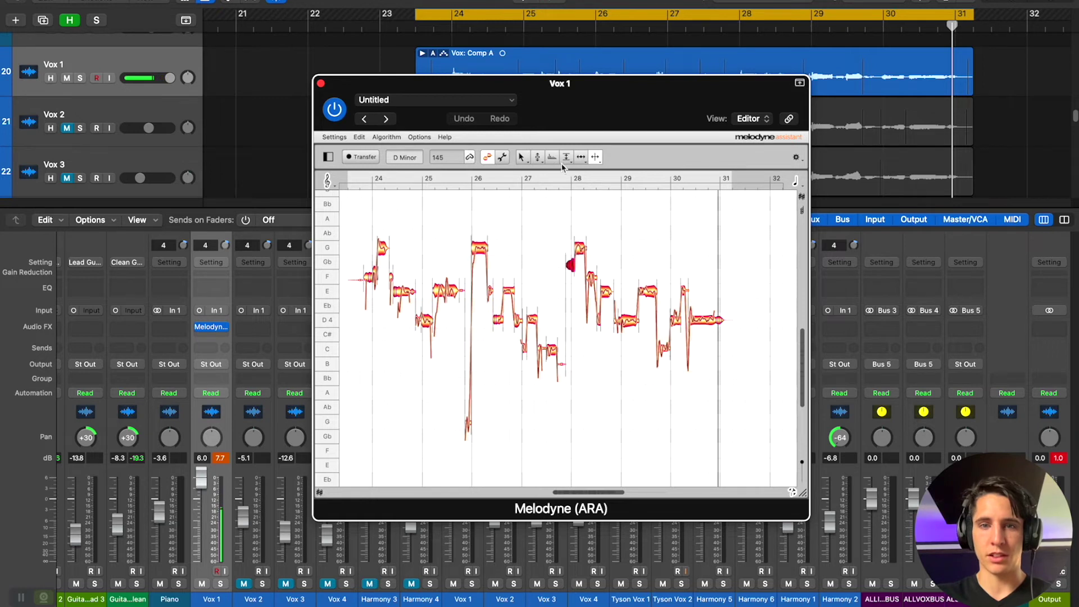
click(538, 158)
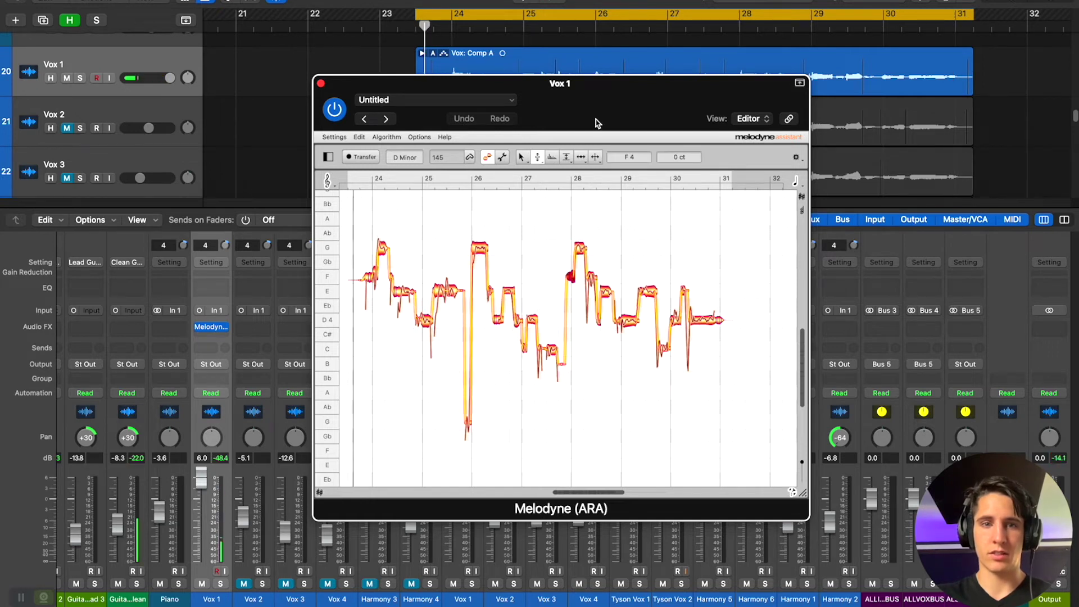
click(679, 28)
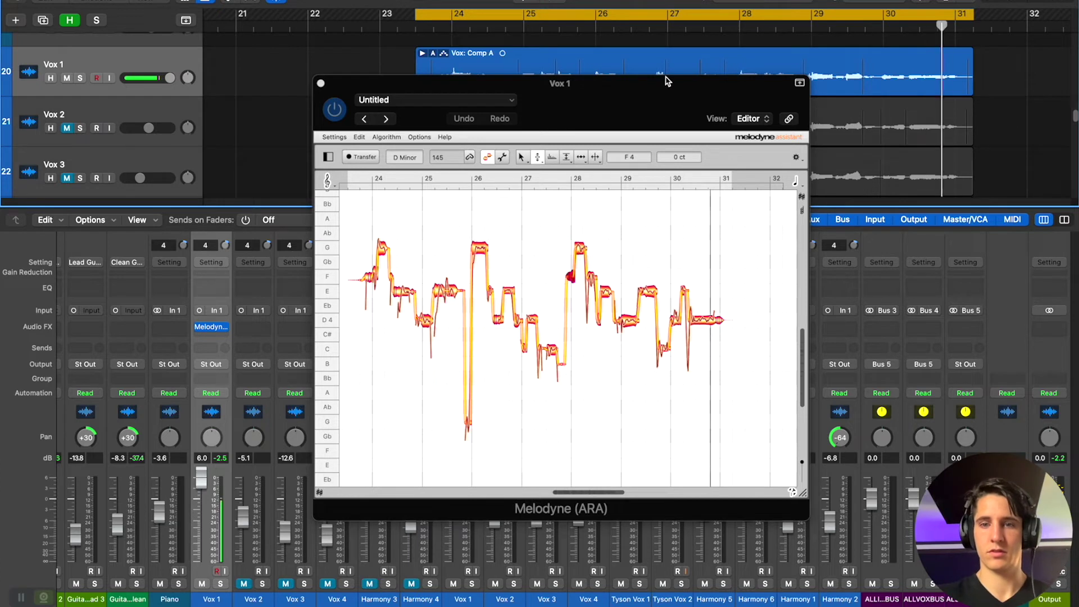
drag(578, 115, 567, 100)
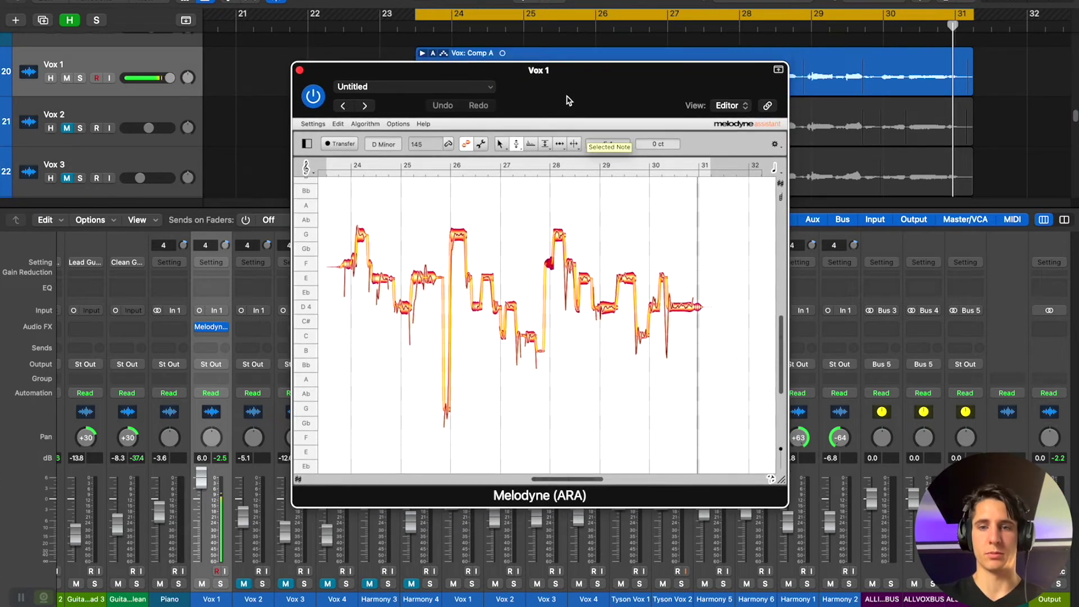
click(299, 70)
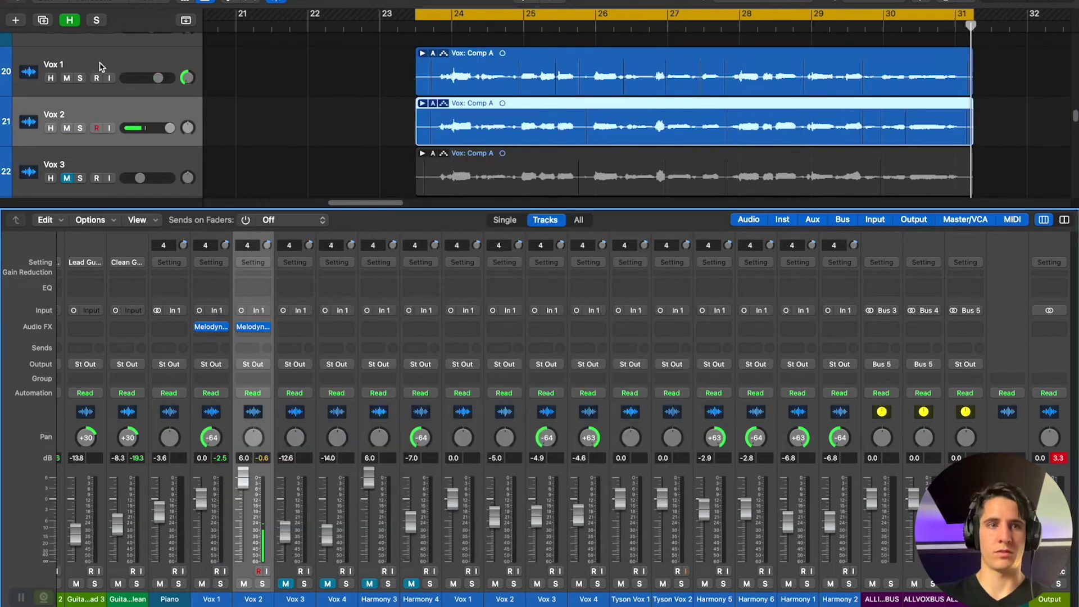
- Reopen Melodyne on Vox 1 and set the Note Leveling macro to make quiet notes 30% louder
click(100, 66)
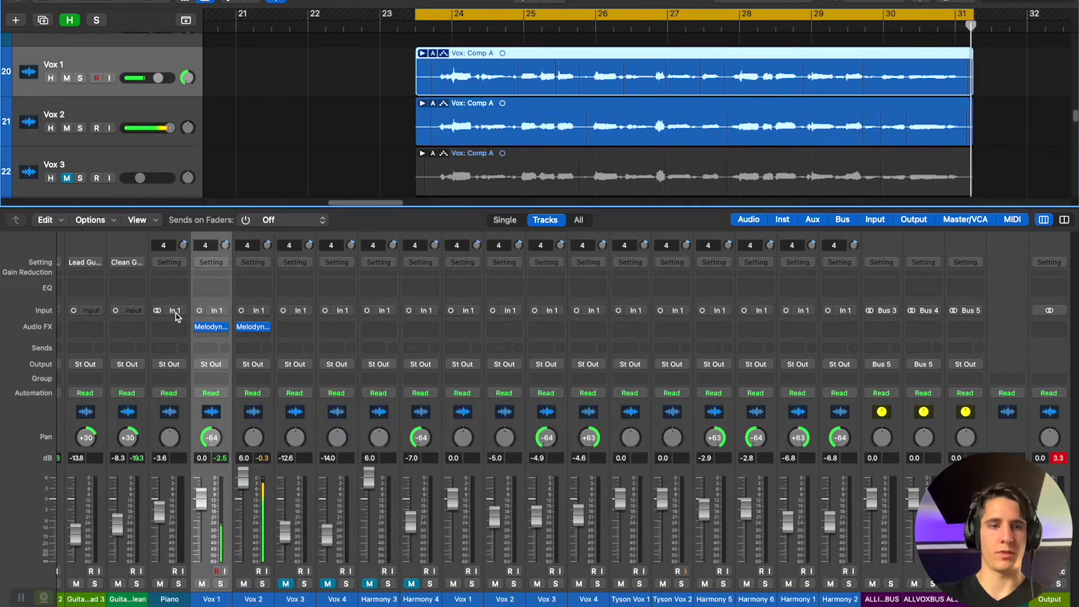
click(211, 326)
drag(497, 79, 481, 88)
click(322, 133)
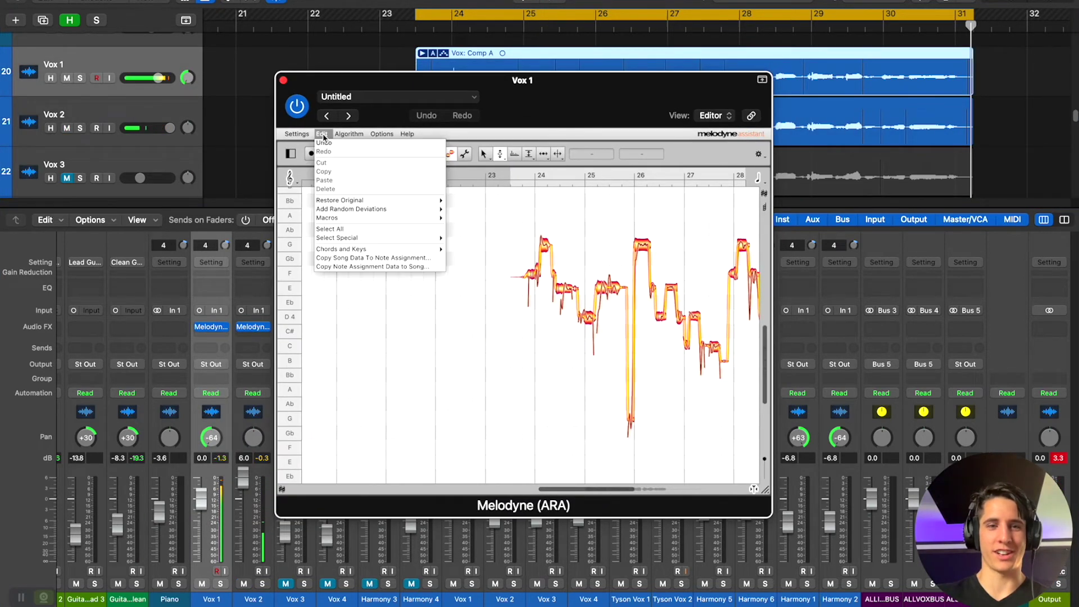
mouse_move(442, 219)
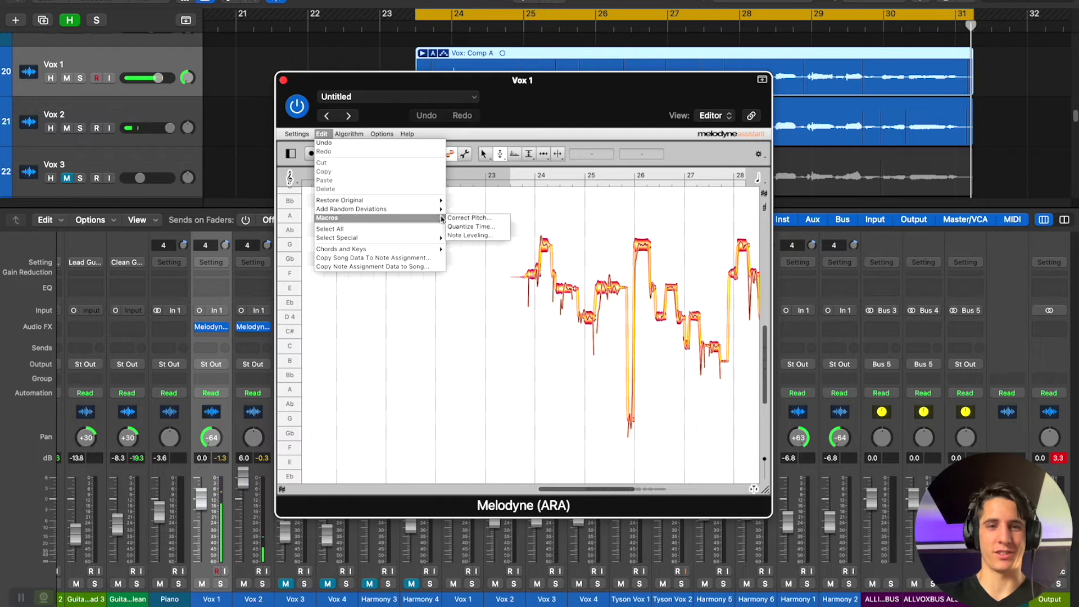
click(479, 235)
drag(545, 90, 530, 122)
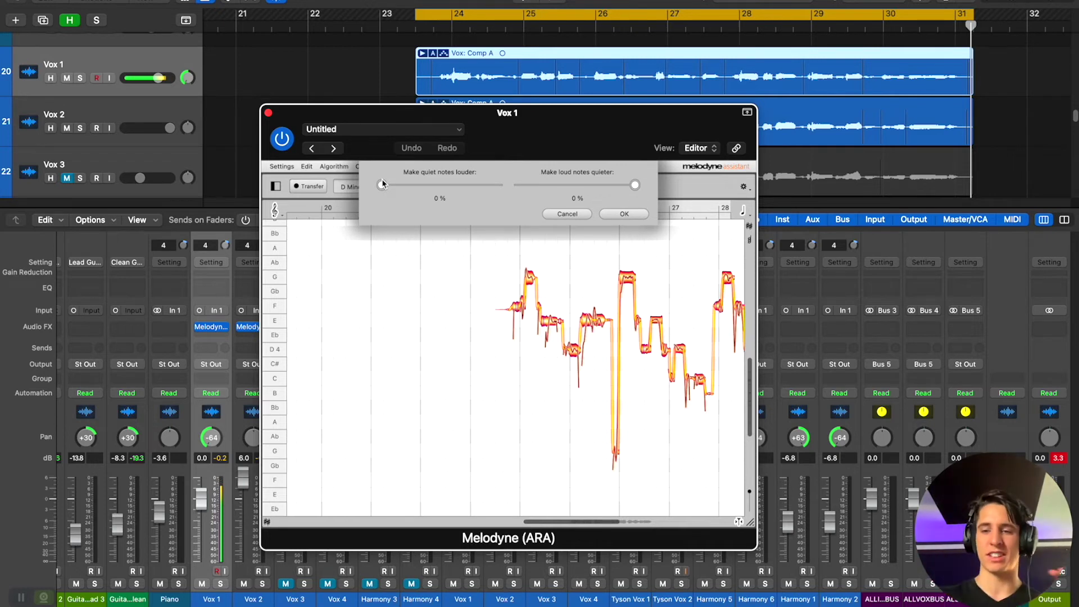
drag(382, 184, 416, 186)
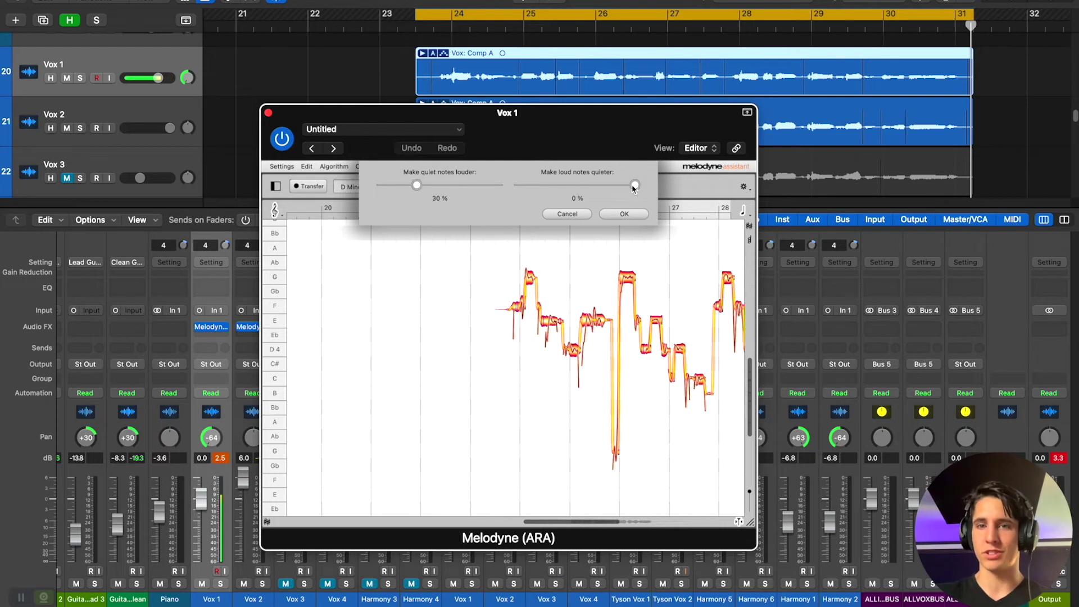
- Set Note Leveling to make loud notes 29% quieter and apply the macro to the Vox 1 vocal
drag(635, 186, 600, 186)
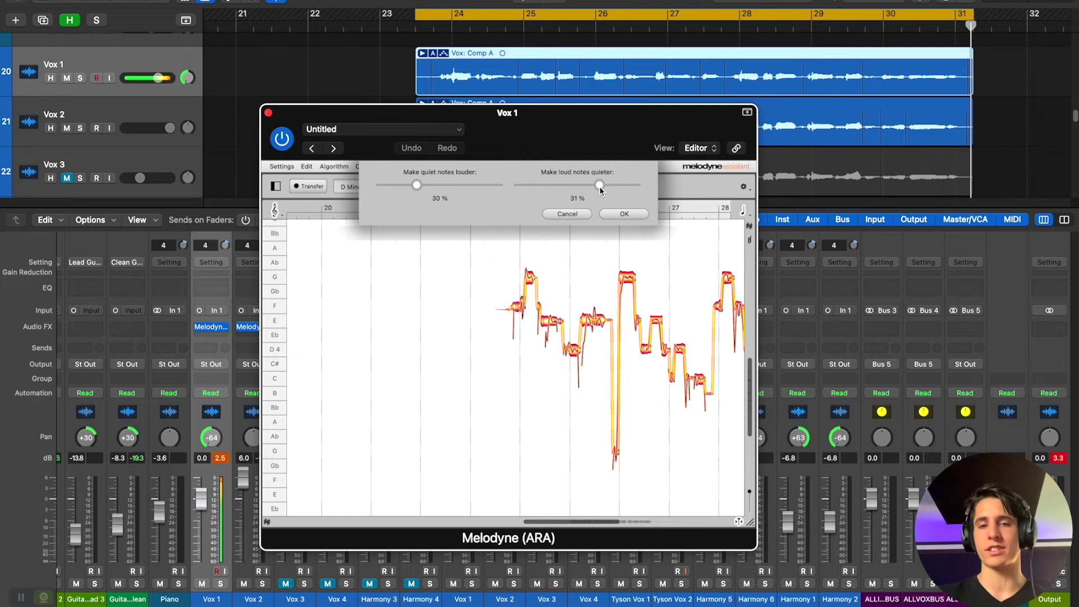
drag(599, 187, 602, 188)
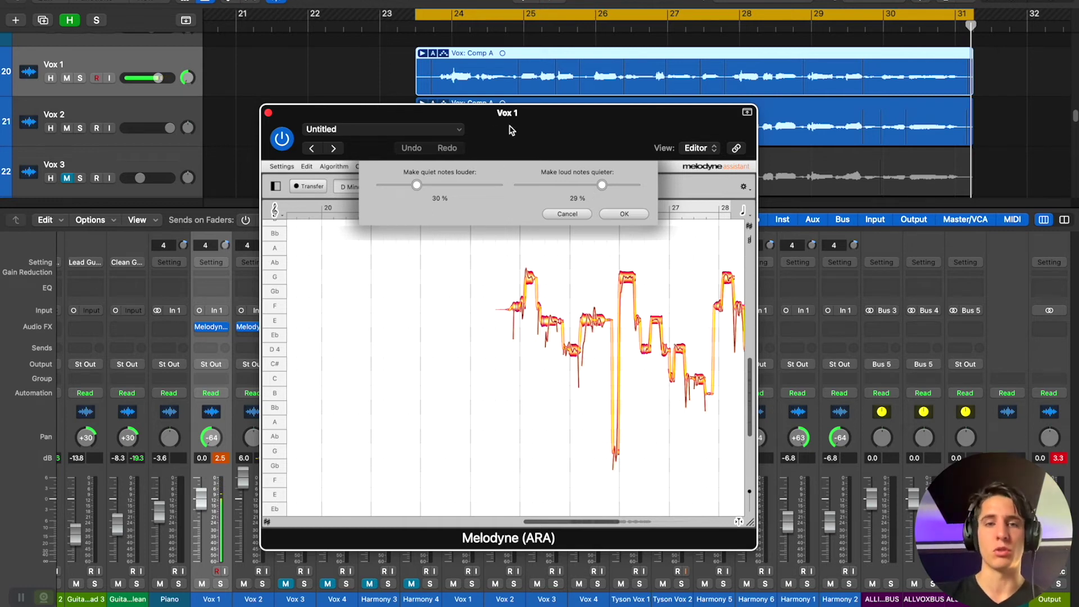
click(607, 214)
drag(594, 168, 602, 153)
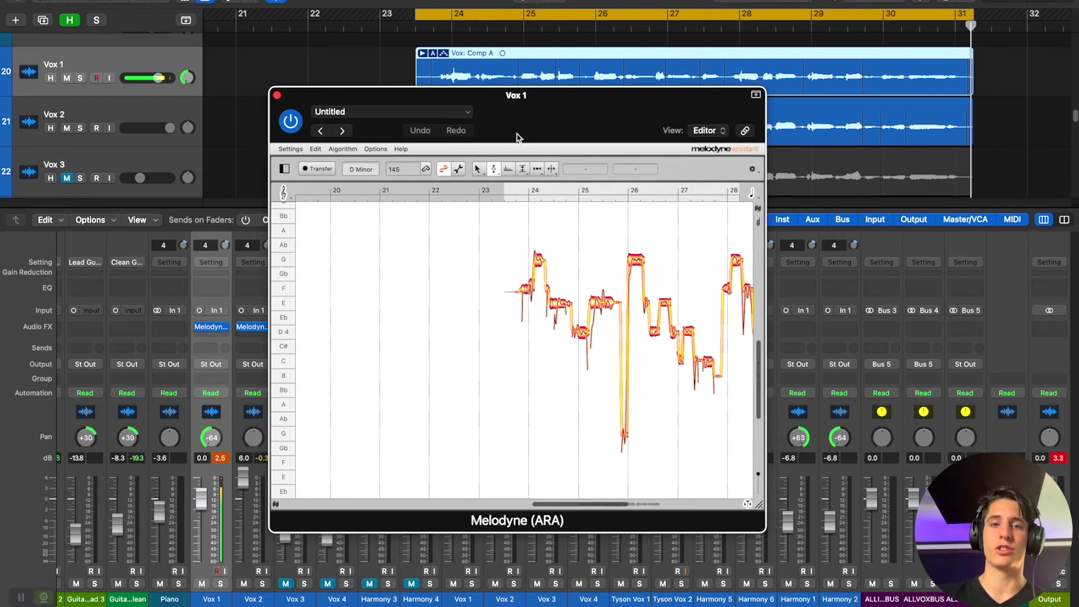
drag(425, 169, 385, 153)
- Close the Vox 1 editor and open the Melodyne editor on the Vox 2 track
click(237, 80)
click(253, 297)
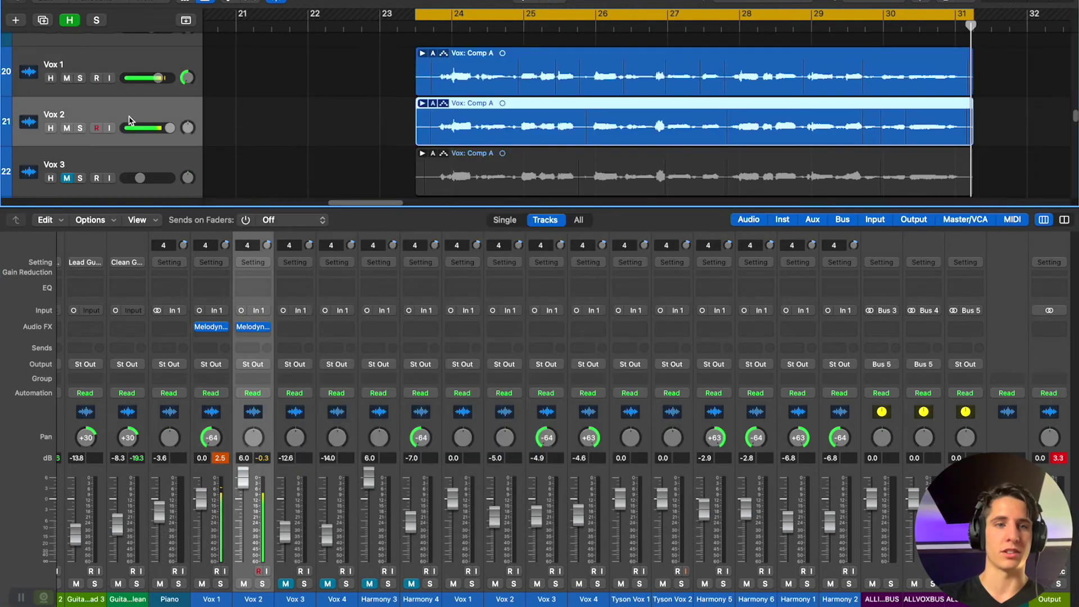
click(253, 328)
click(380, 300)
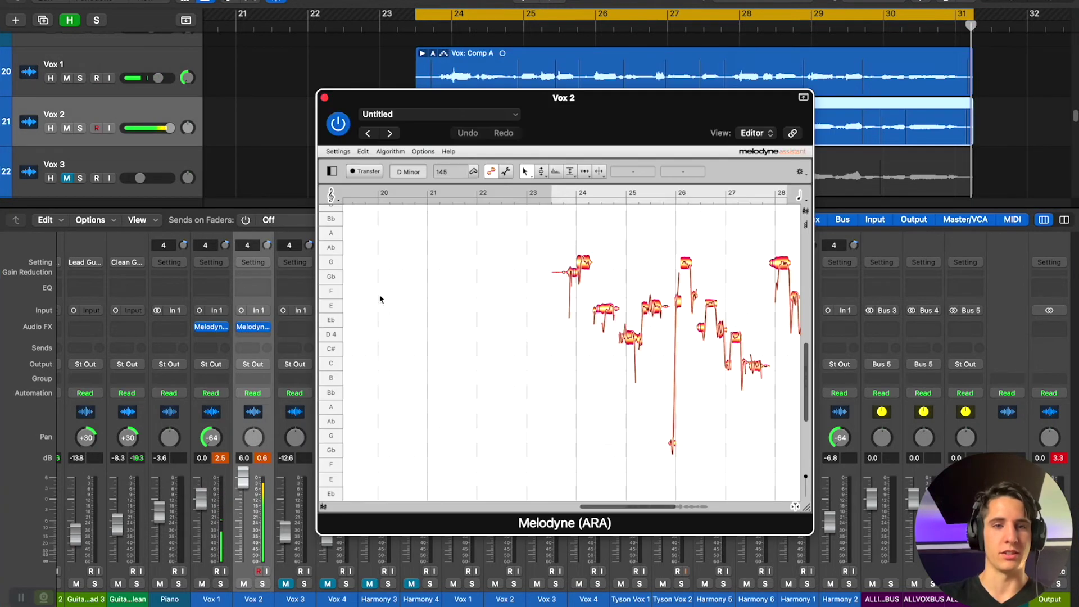
drag(590, 135, 533, 143)
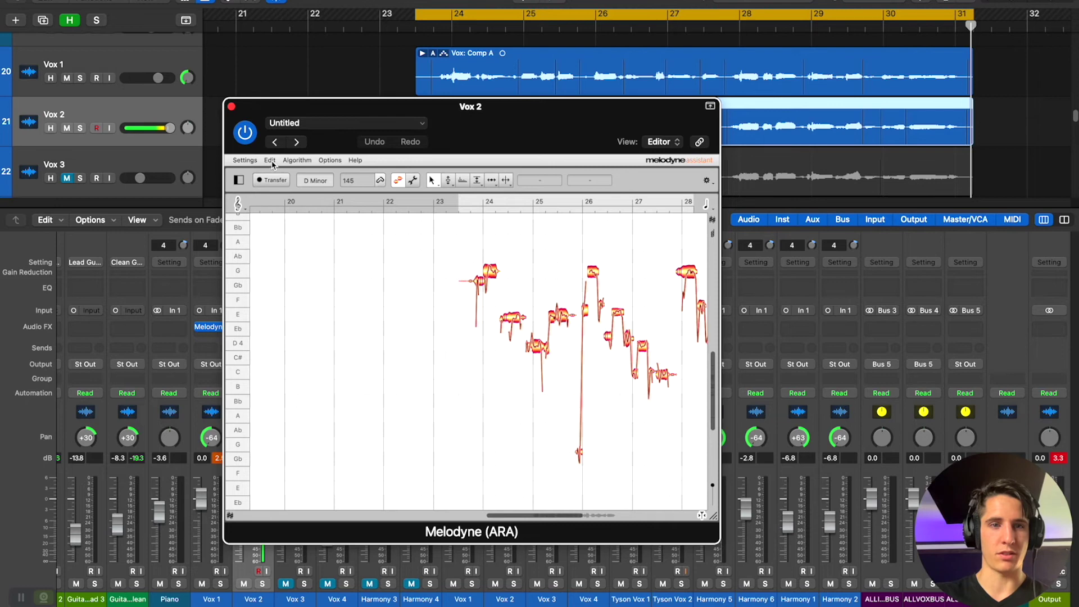
drag(469, 112, 697, 100)
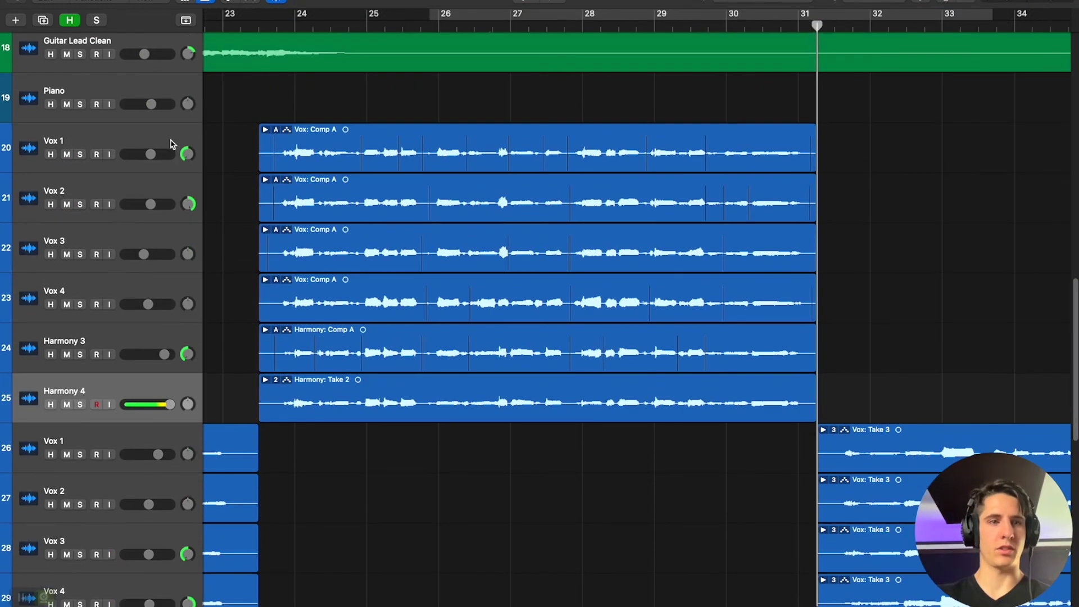
- Reset the pan of the upper Vox 1 track to centre and bounce its Comp A region in place to a new track
click(176, 145)
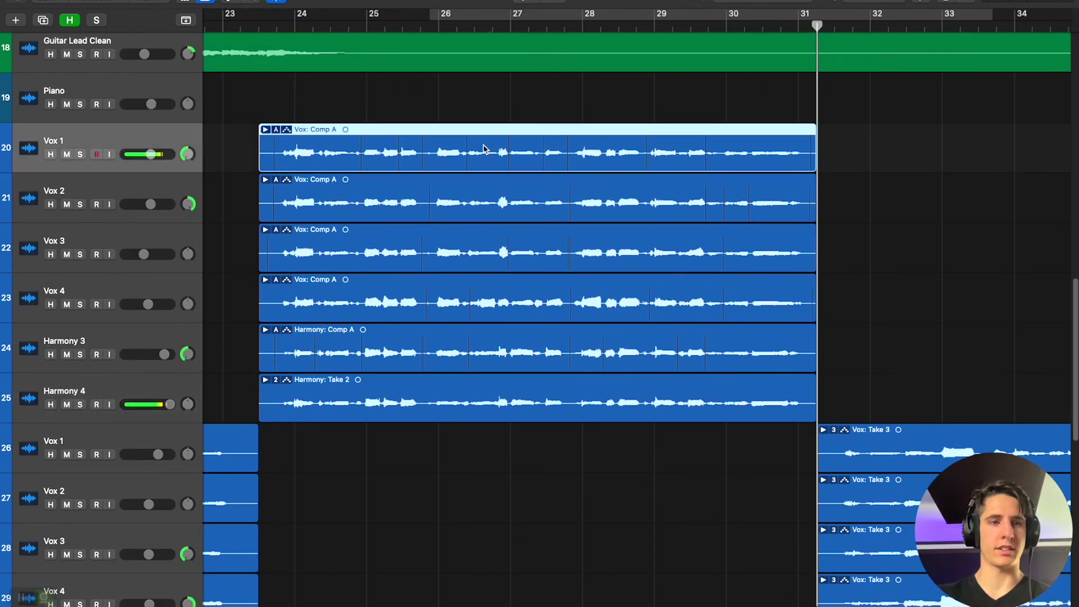
alt+click(186, 151)
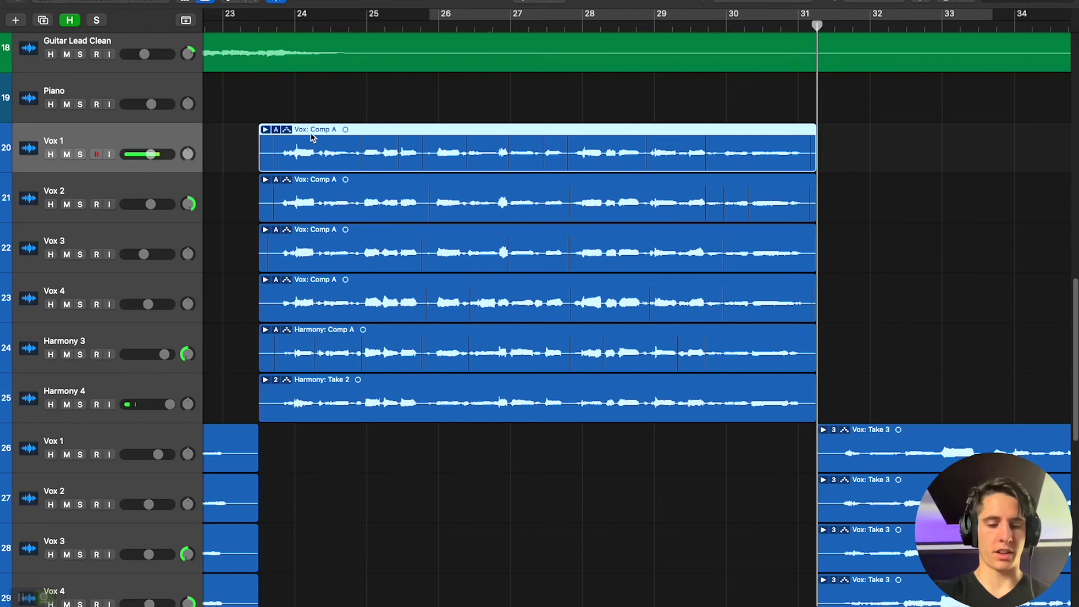
key(ctrl+b)
- Bounce the Vox 2 Comp A region in place to a new track, replacing the source region
click(157, 241)
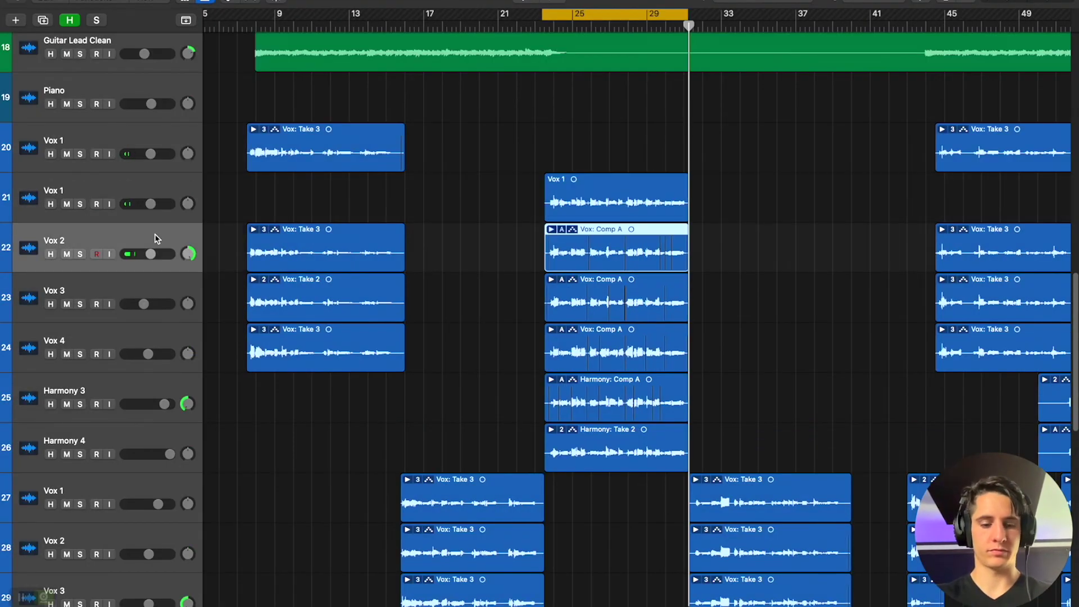
key(ctrl+b)
key(Return)
- Bounce the Vox 3 Comp A region in place to a new track named Vox 3, with the source deleted and normalizing off
key(Down)
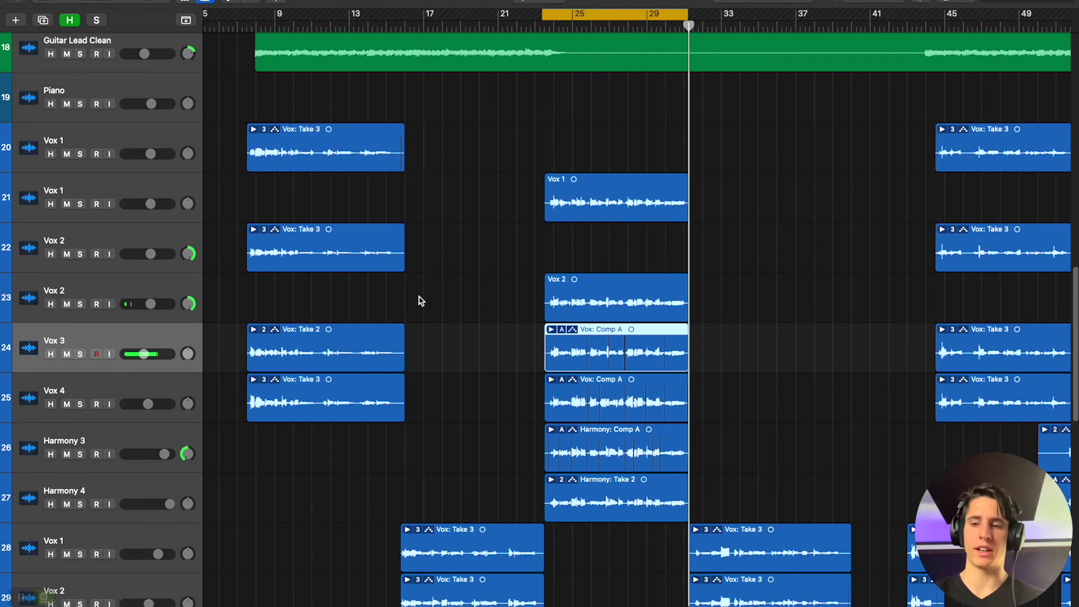
key(ctrl+b)
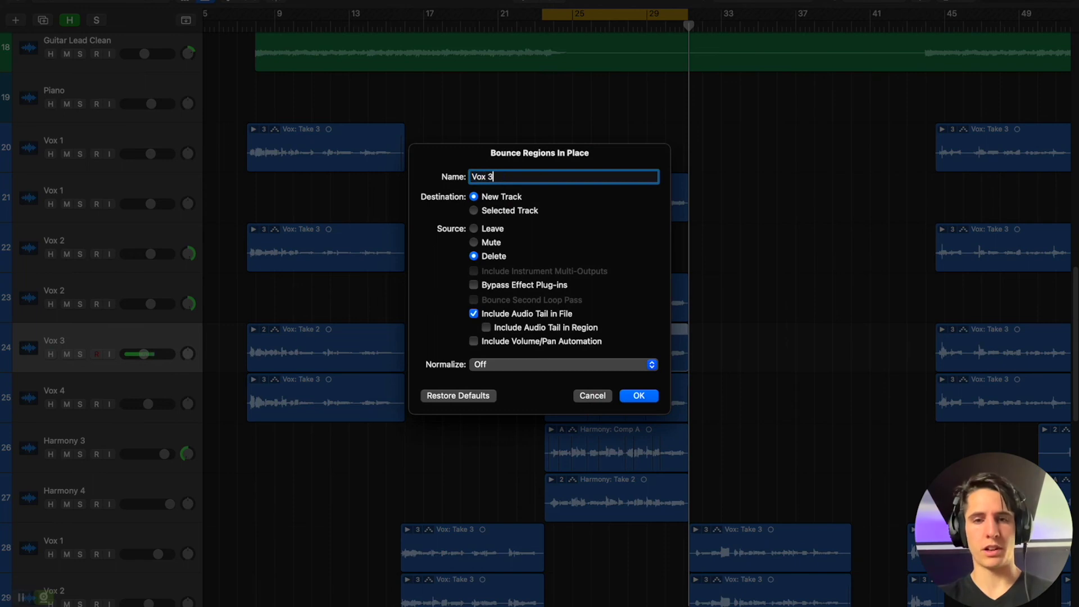
key(Return)
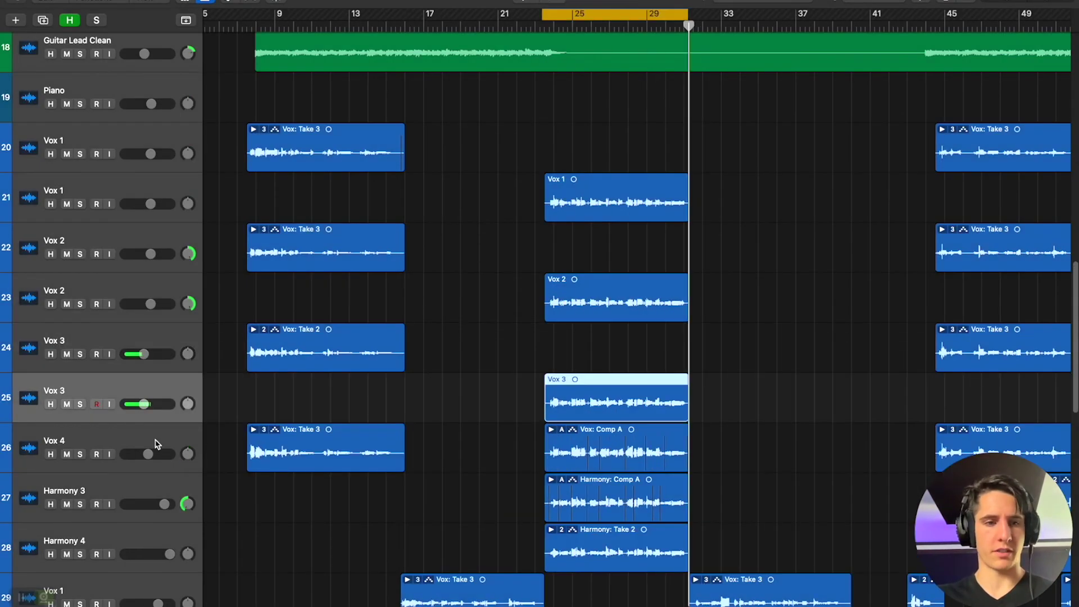
- Select the Vox 4 track's Comp A region and start bouncing it in place
click(156, 444)
key(ctrl+b)
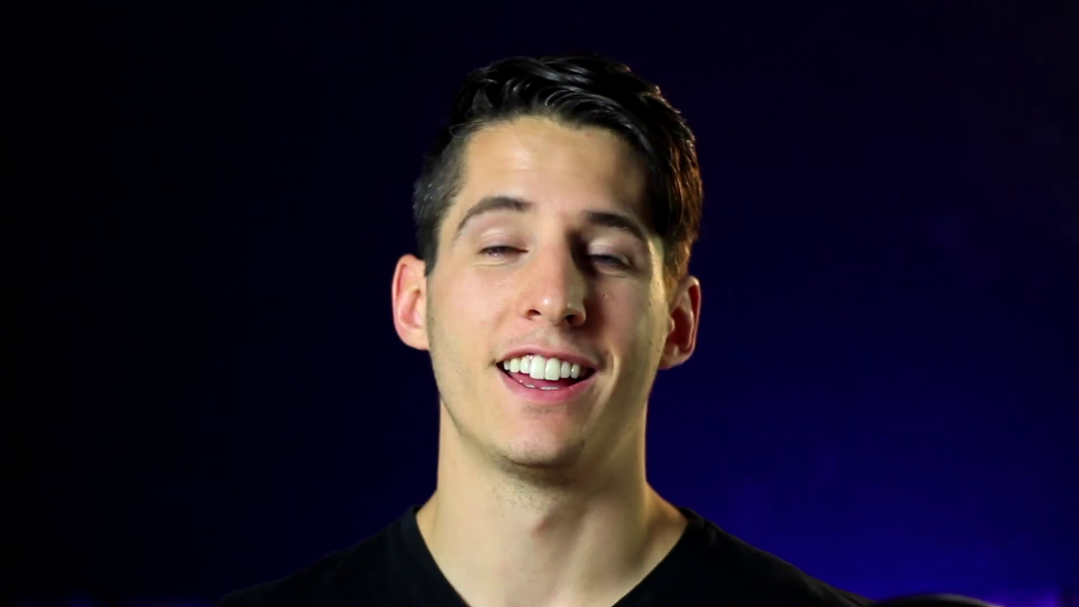